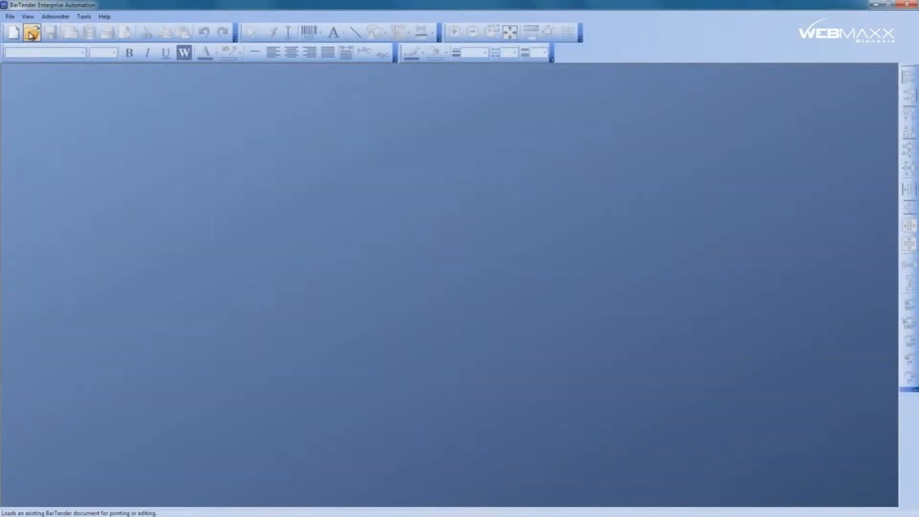
Open the GHS_500_Liters_or_More label document from the GHS folder of the BarTender Documents.
click(32, 33)
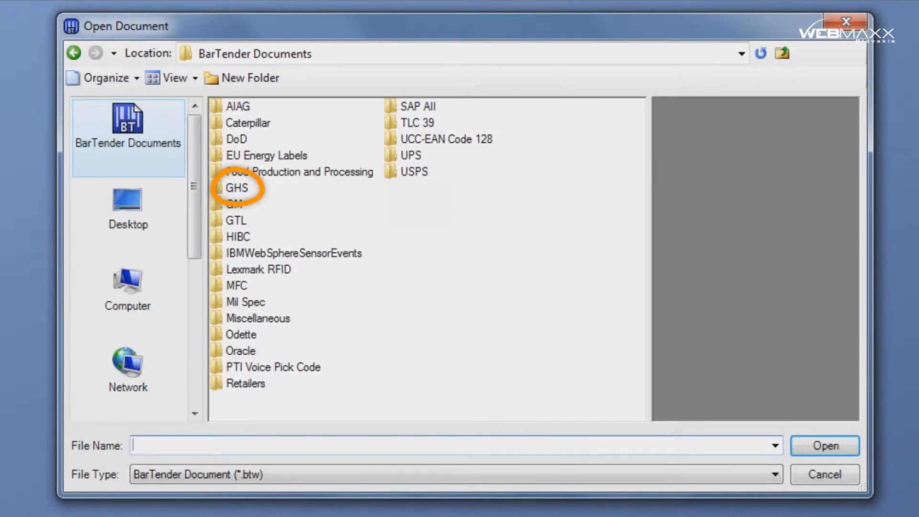
double_click(220, 187)
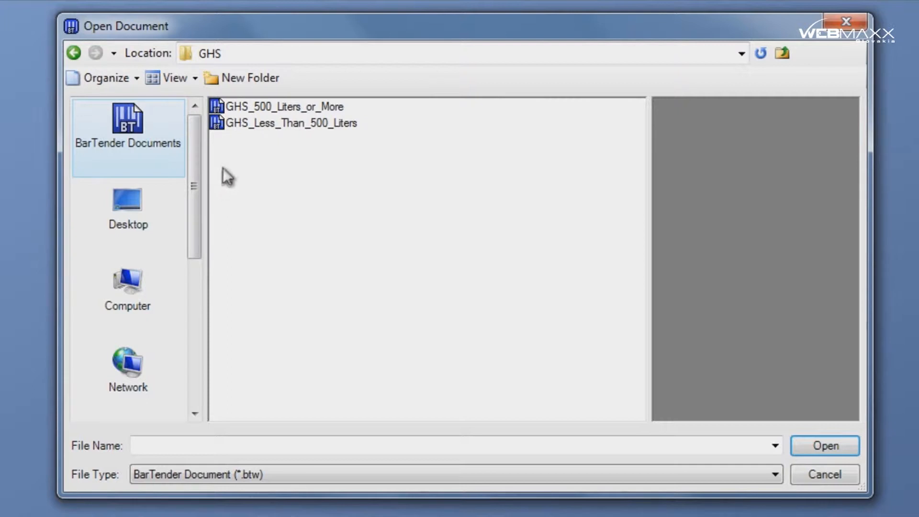
click(218, 124)
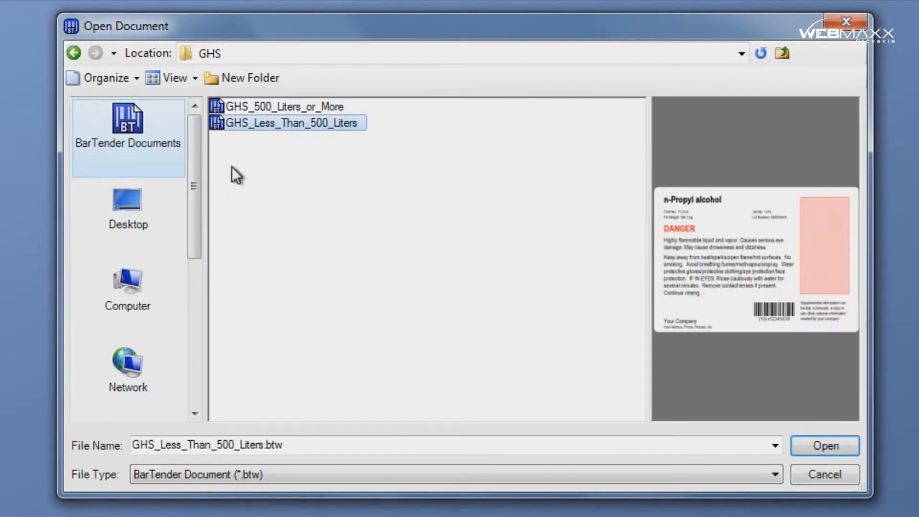
click(218, 106)
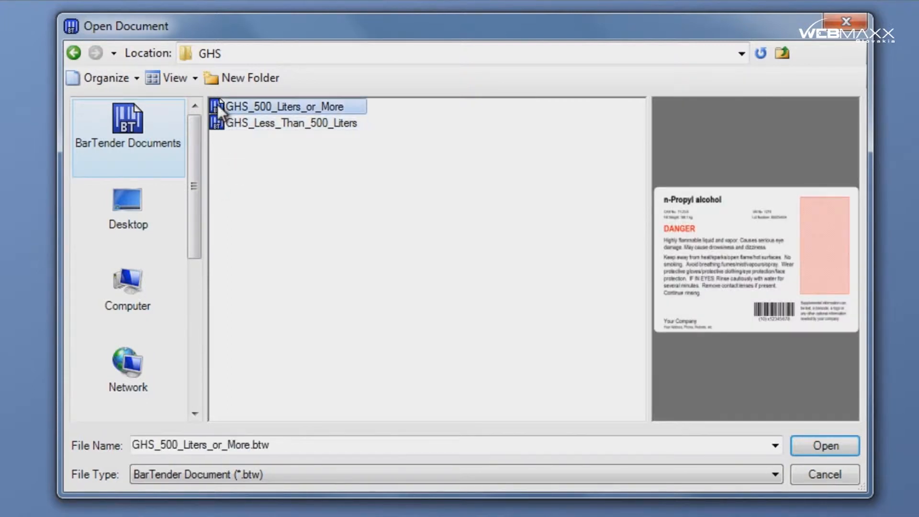
click(813, 446)
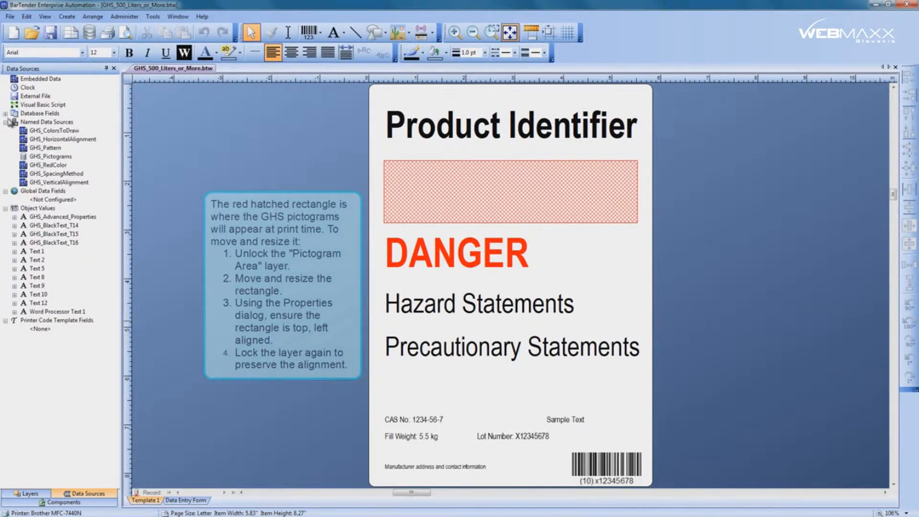
List the template's database fields and remove the Text File 1 database from the document's database connections.
click(6, 115)
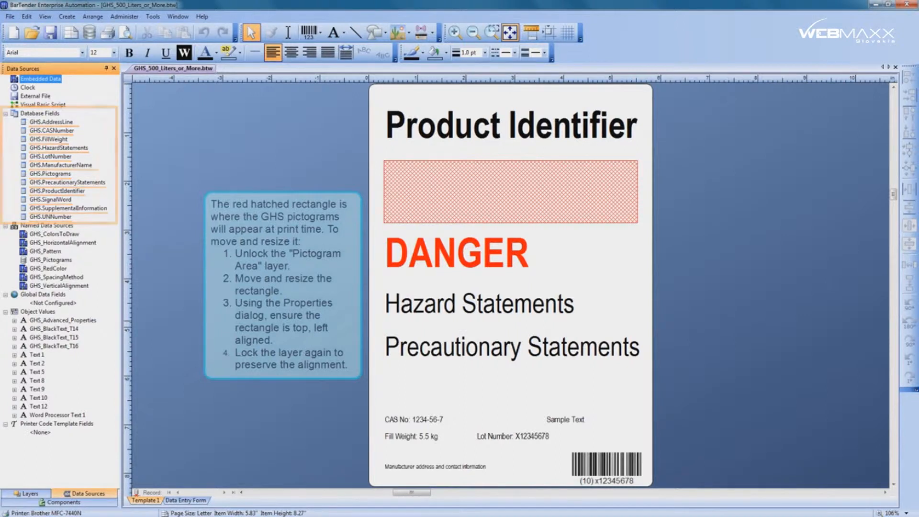
click(90, 32)
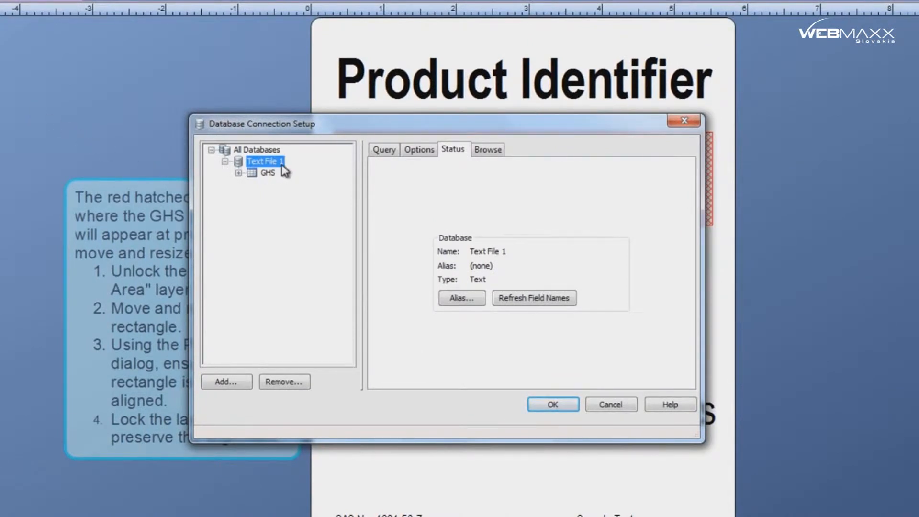
click(302, 387)
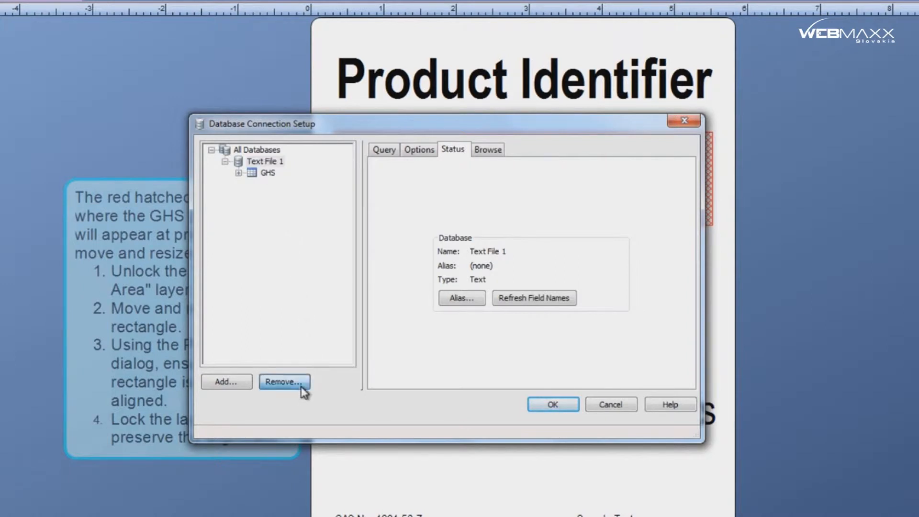
click(480, 311)
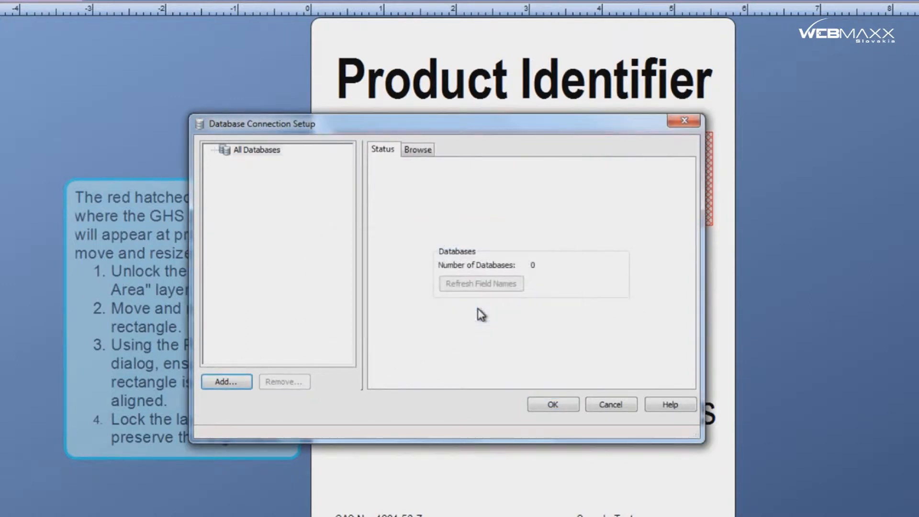
Start a new Excel database connection that uses the GHS_1.xlsx spreadsheet from the Demo Items folder.
click(235, 385)
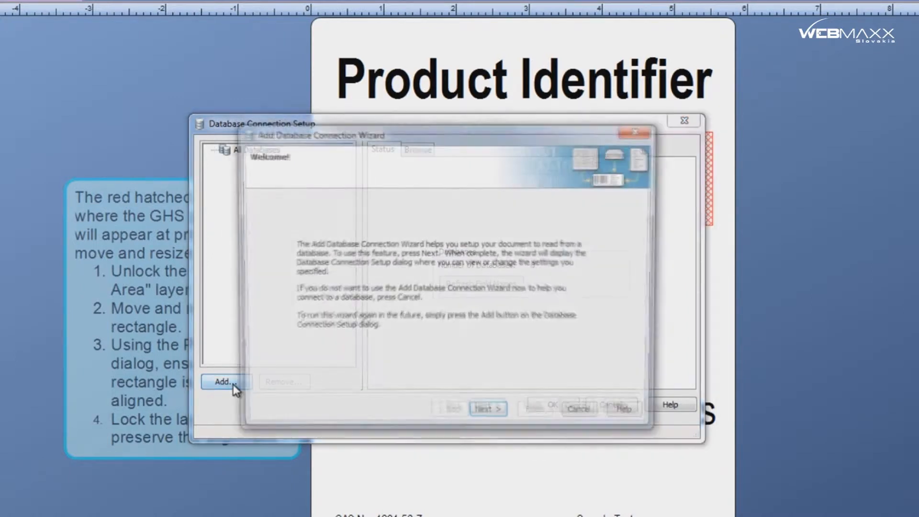
click(501, 420)
click(324, 258)
click(493, 415)
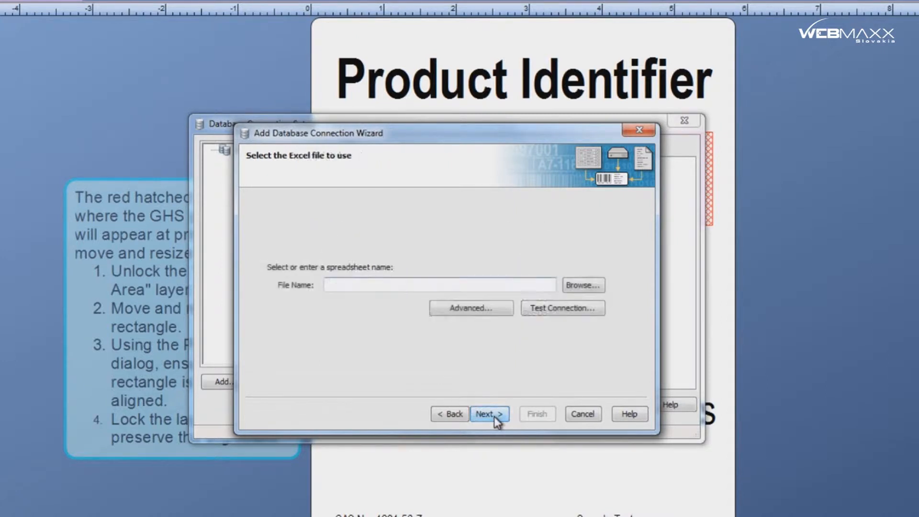
click(587, 284)
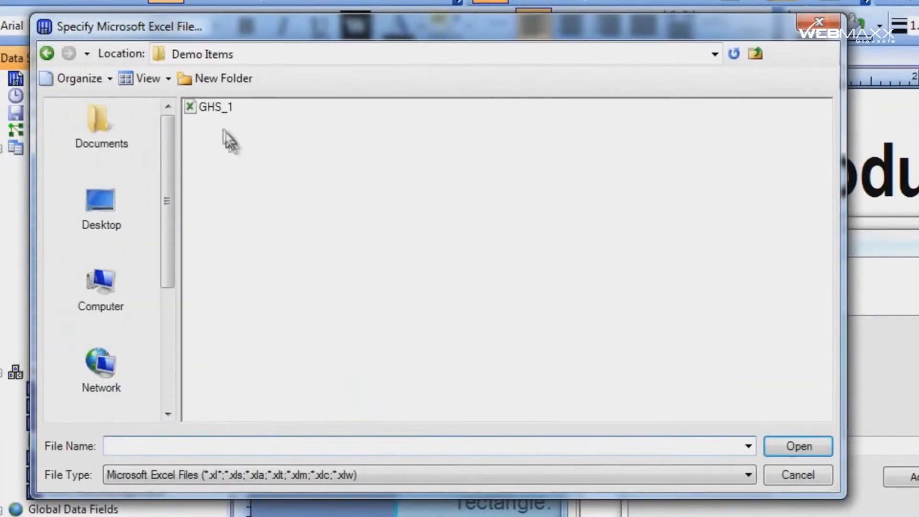
click(206, 106)
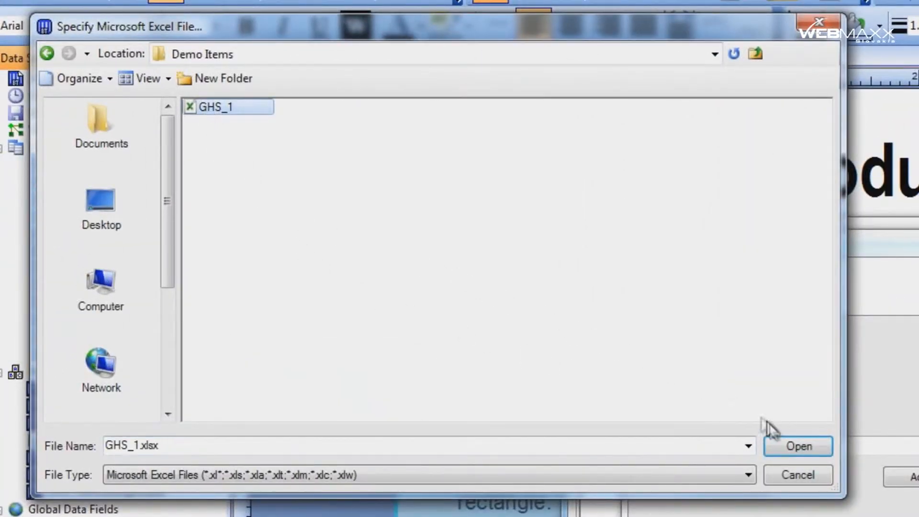
click(788, 446)
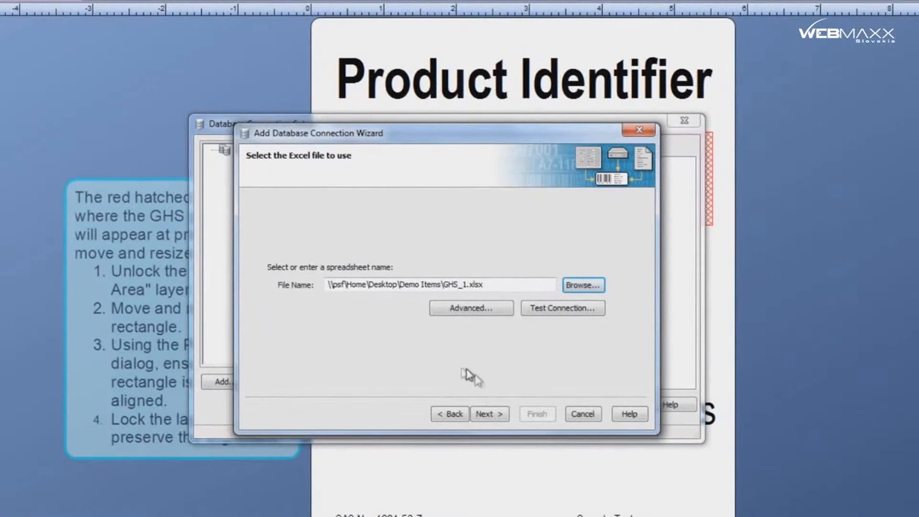
Add the GHS$ table to the tables used by the new connection and finish the wizard.
click(487, 414)
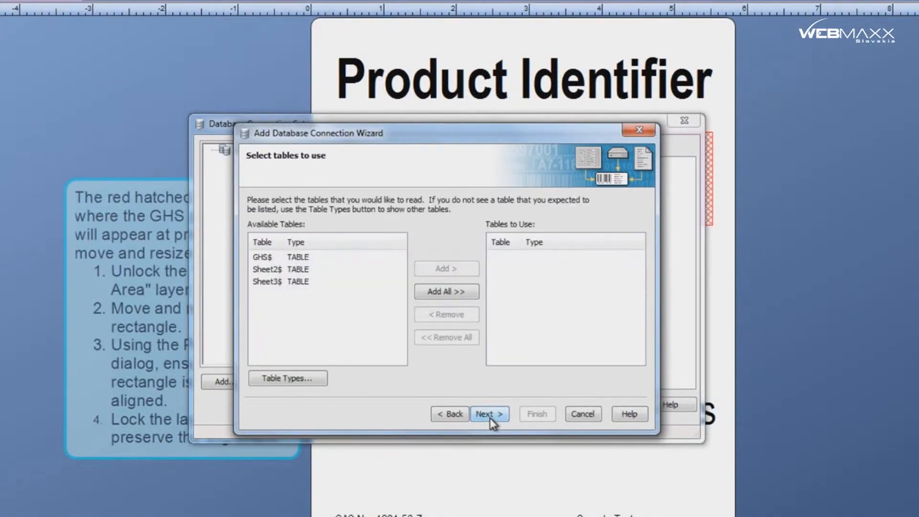
click(296, 257)
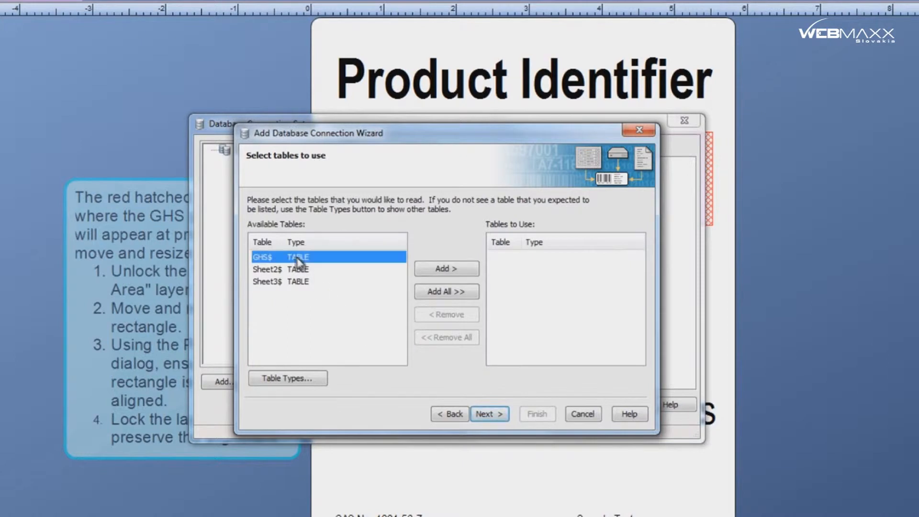
click(440, 273)
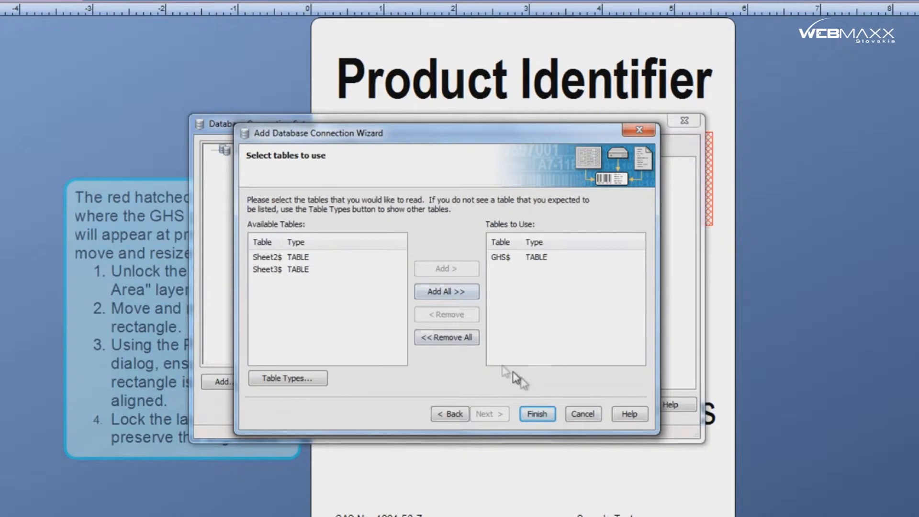
click(537, 413)
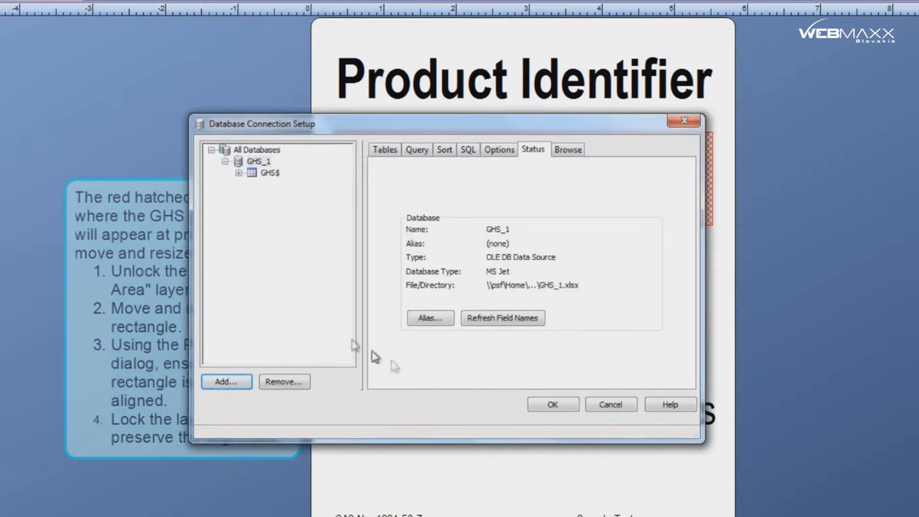
Expand the GHS$ table in the connection tree and set its alias to GHS.
click(238, 173)
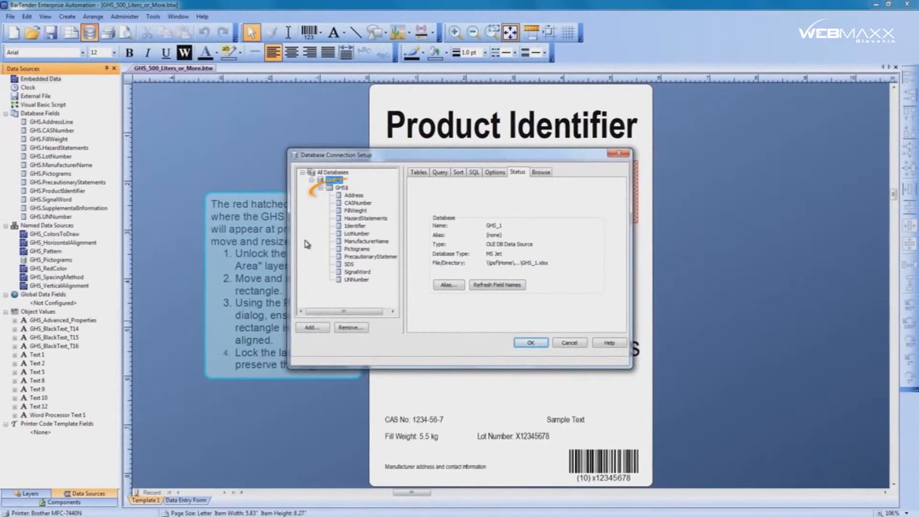
click(341, 187)
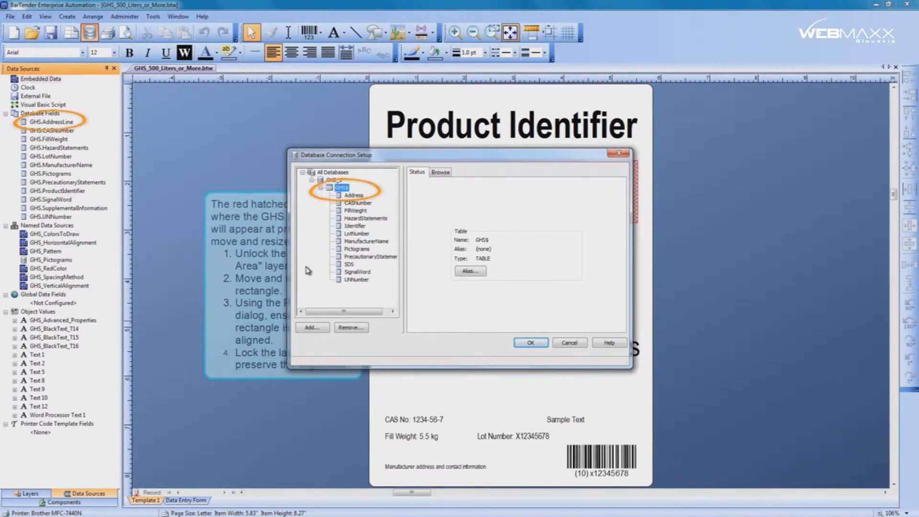
click(477, 272)
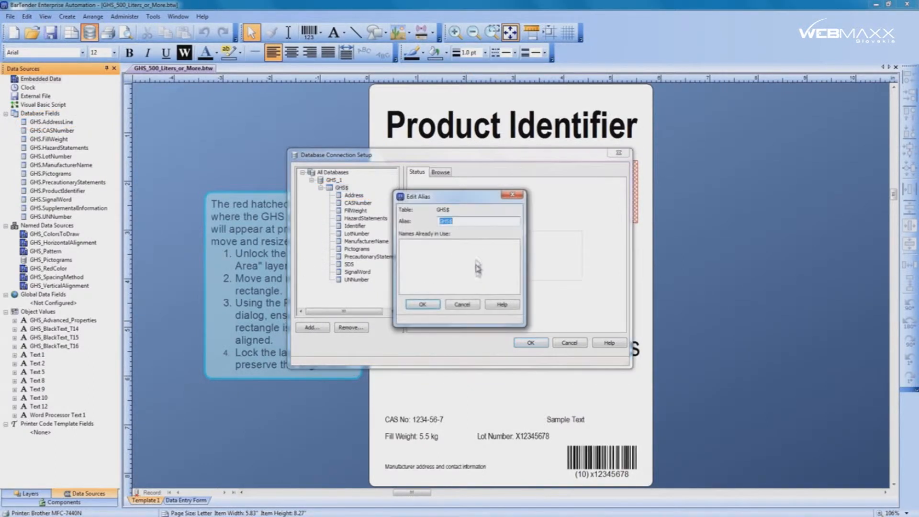
text(GHS)
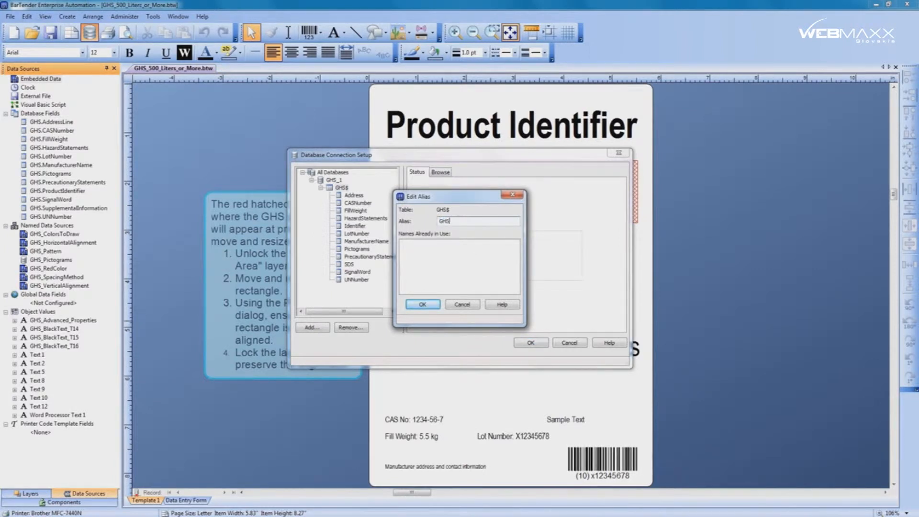
click(431, 305)
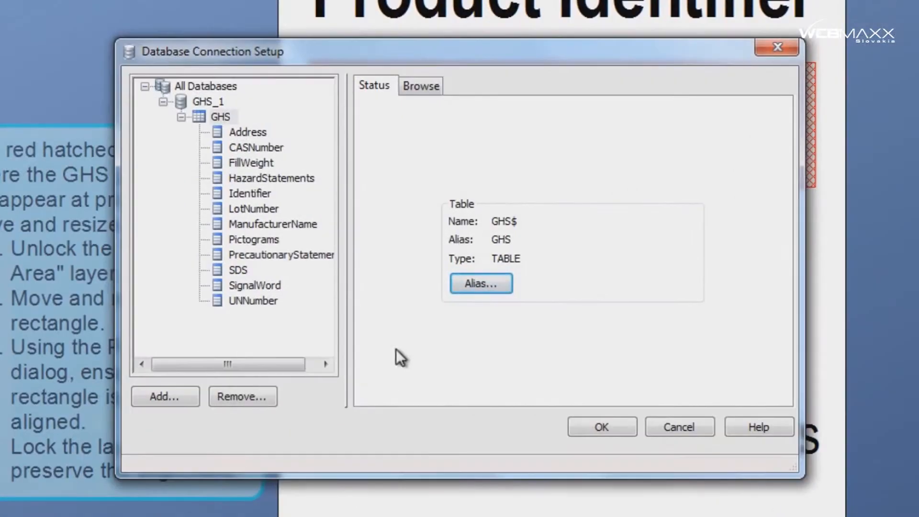
Give the Address field of the GHS table the alias AddressLine.
click(250, 134)
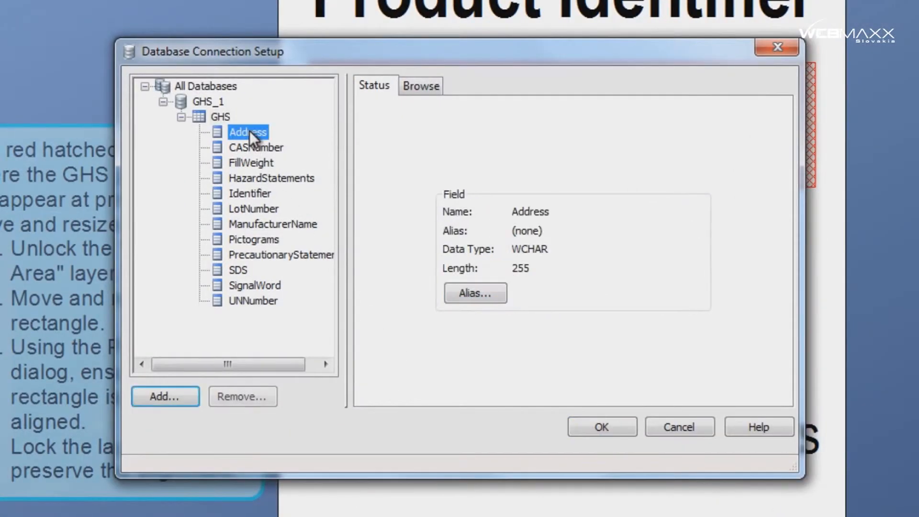
click(491, 299)
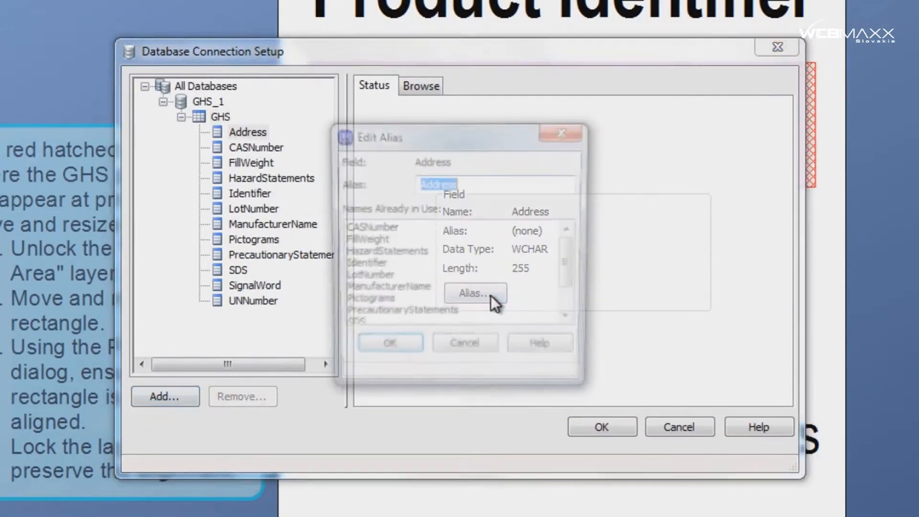
click(481, 184)
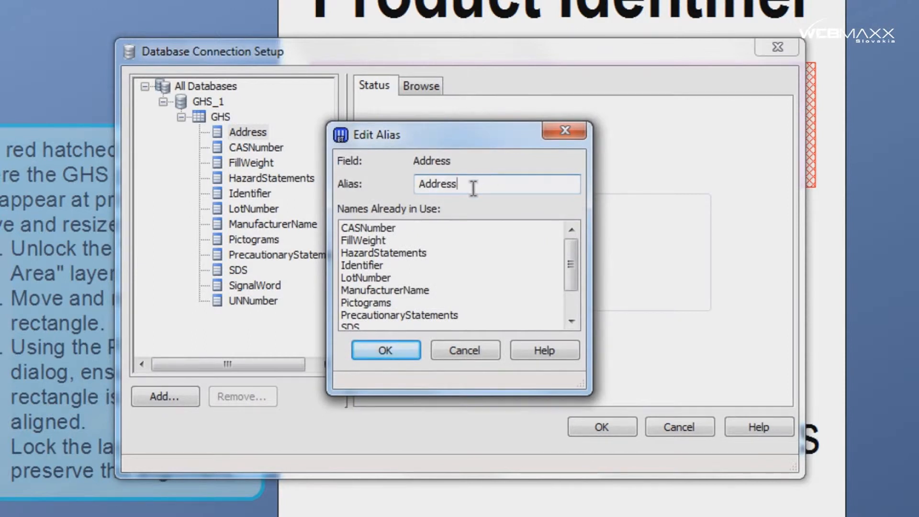
text(Lin)
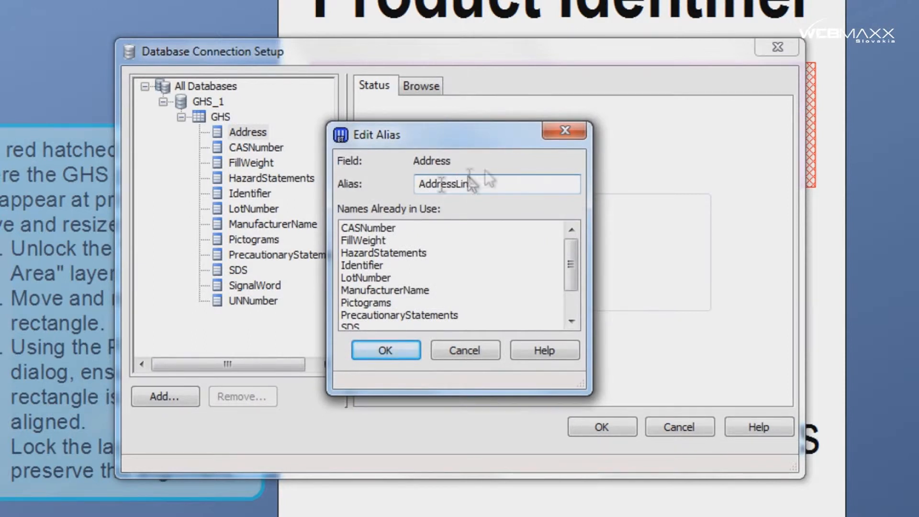
click(383, 350)
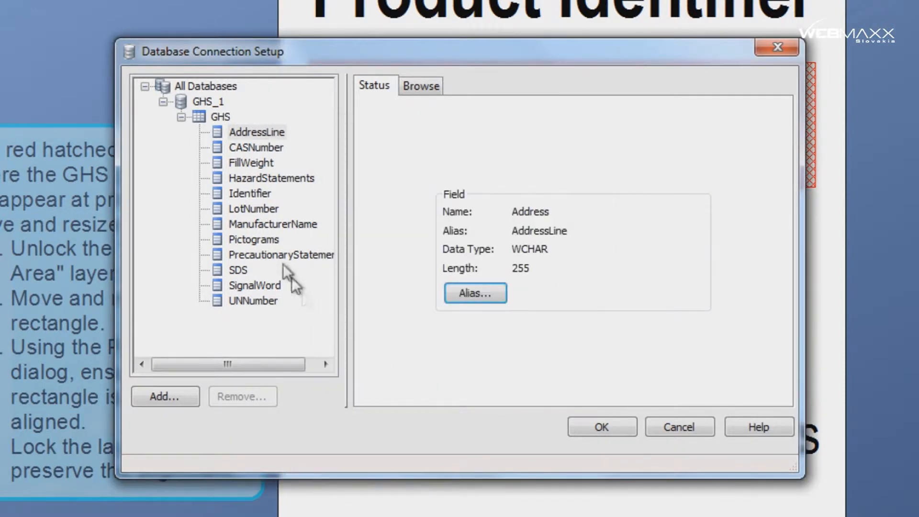
Give the Identifier field of the GHS table the alias ProductIdentifier.
click(254, 194)
click(478, 293)
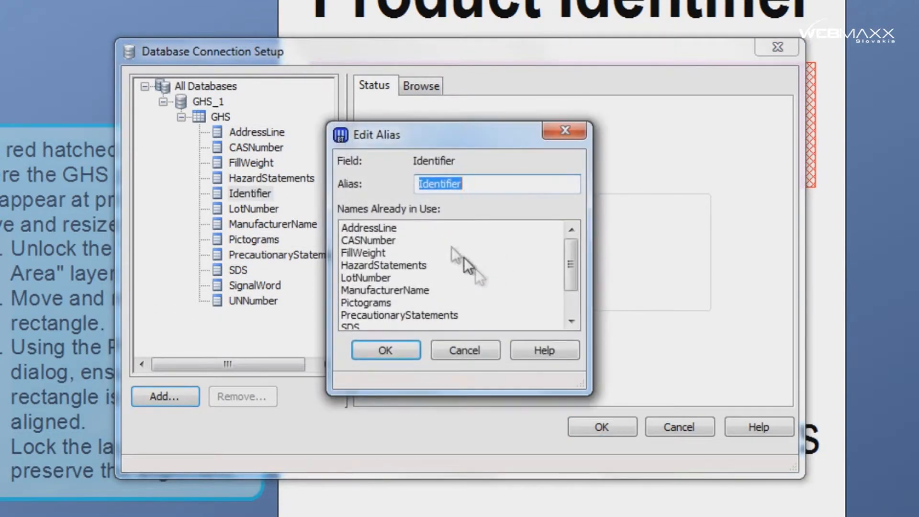
click(418, 183)
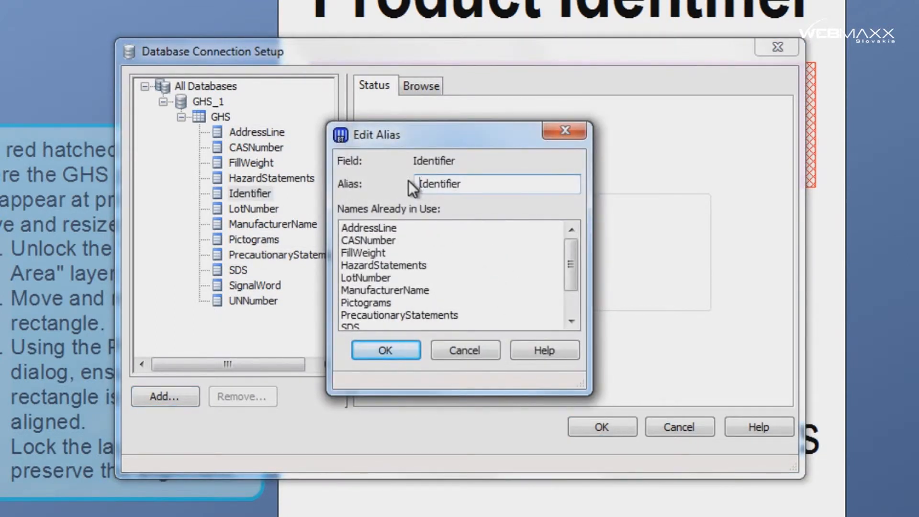
text(Product)
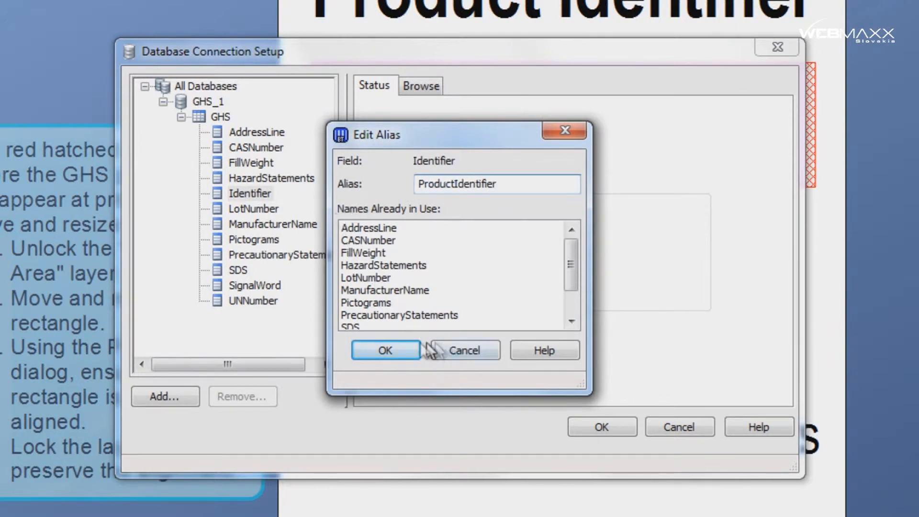
click(405, 348)
Give the SDS field of the GHS table the alias SupplementalInformation and accept the database connection setup.
click(237, 270)
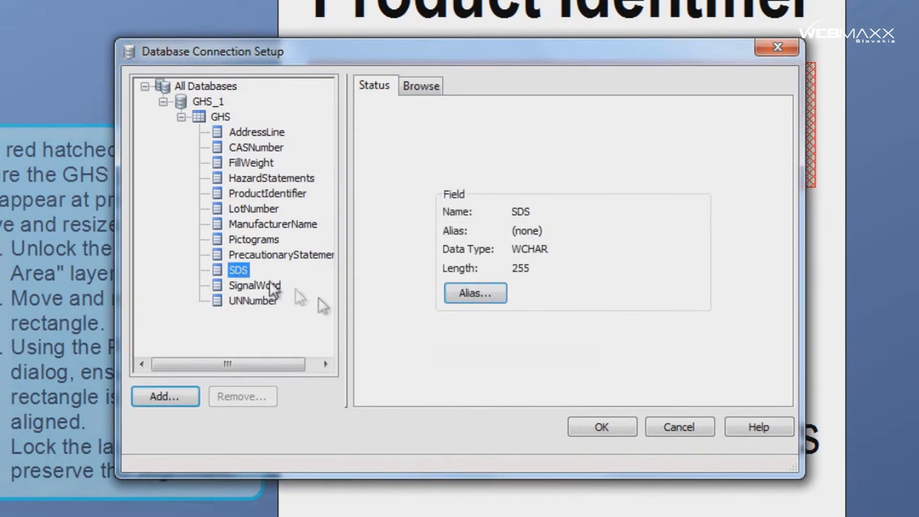
click(476, 294)
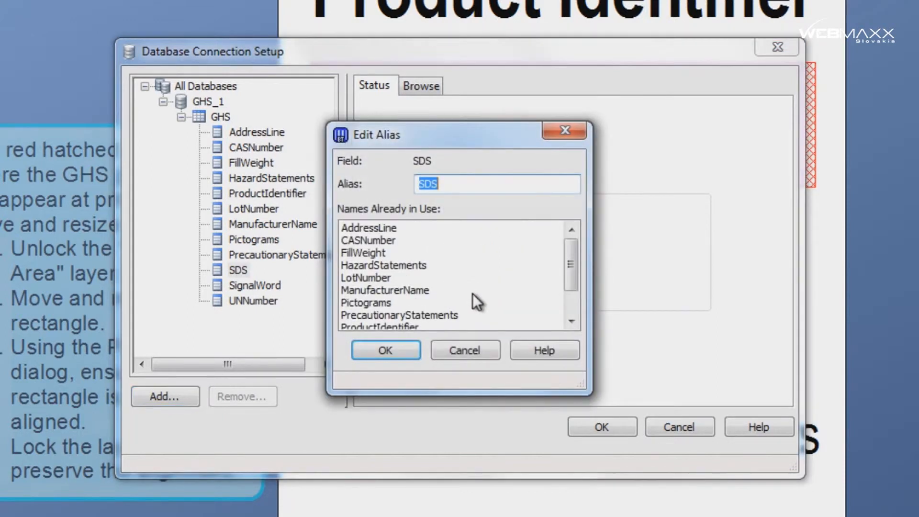
text(Supplement)
text(al)
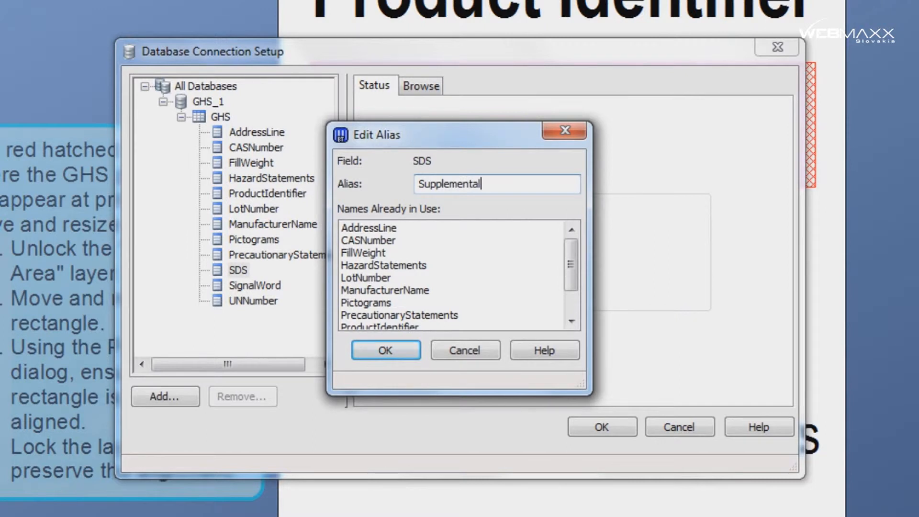
text(Information)
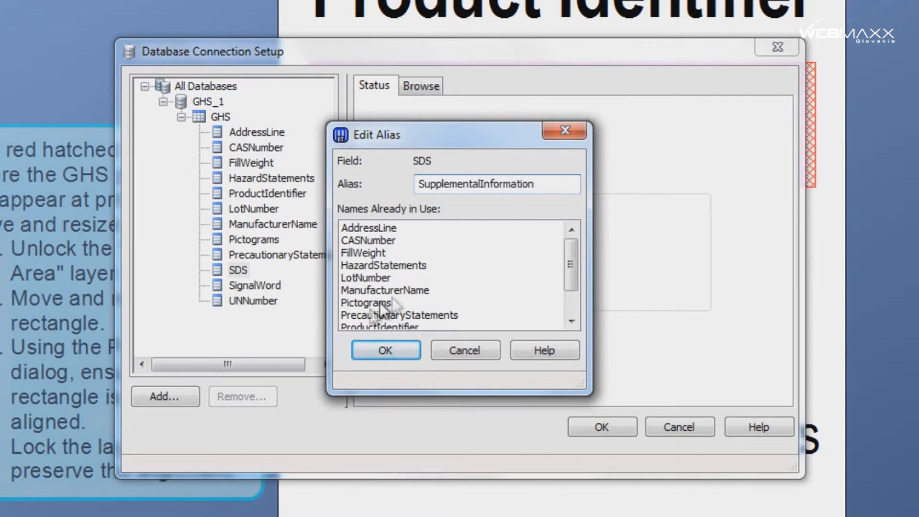
click(381, 350)
click(608, 432)
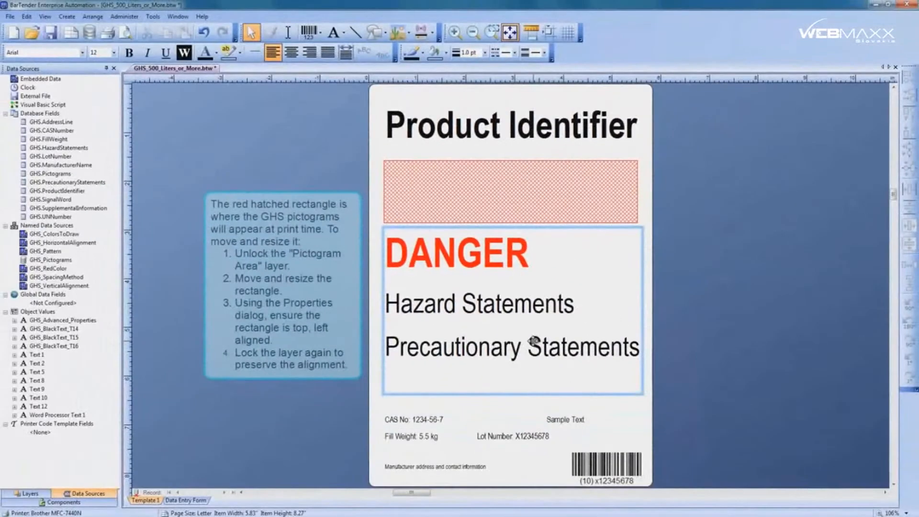
Shrink the DANGER and statements text block from above and move the Product Identifier text between it and the hatched rectangle.
click(523, 232)
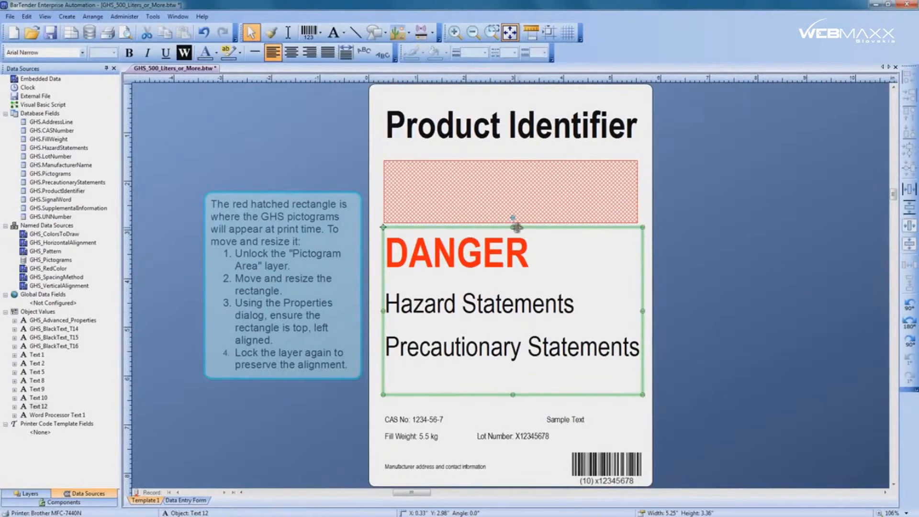
drag(523, 232, 510, 281)
drag(490, 108, 488, 237)
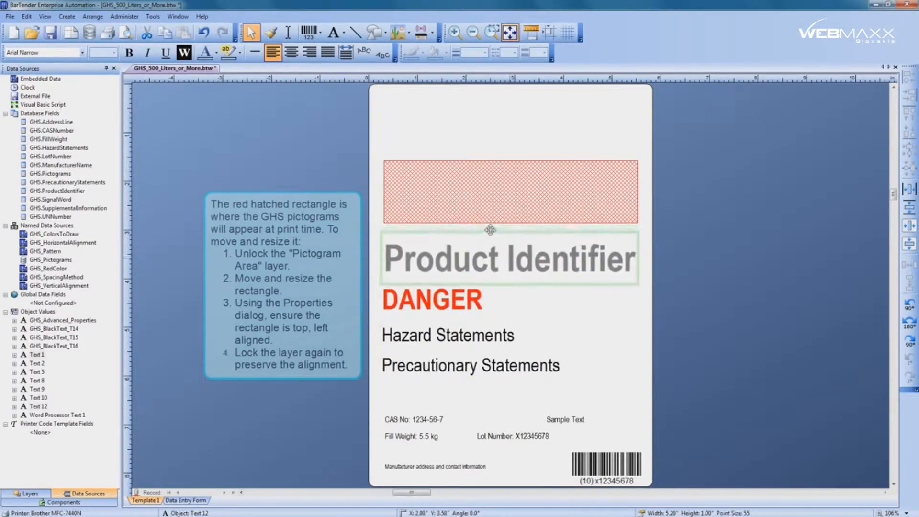
Move the CAS No and Fill Weight texts up and place the Lot Number text beneath them in one left-hand column.
drag(402, 415, 401, 390)
drag(401, 435, 402, 412)
drag(497, 431, 407, 436)
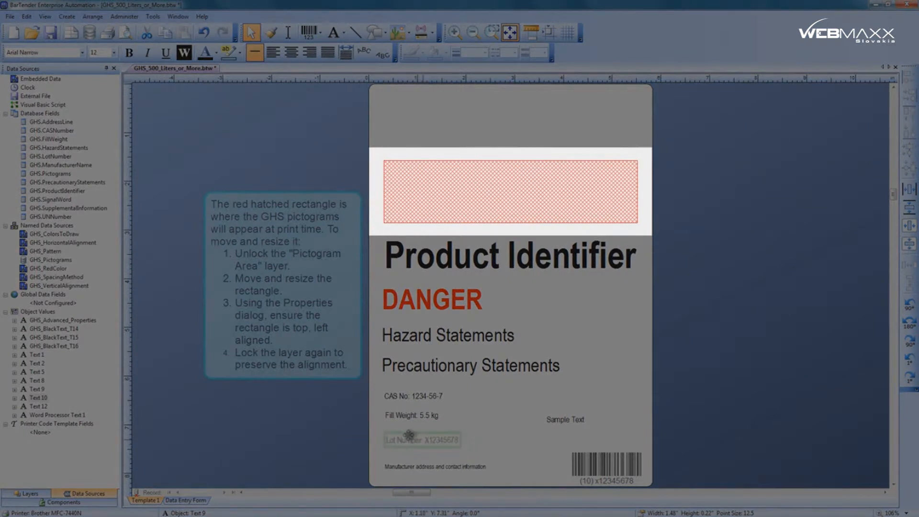
Unlock the Pictogram Area layer, then enlarge and shift the hatched rectangle upward to about 5.21 by 2.22 inches.
click(403, 181)
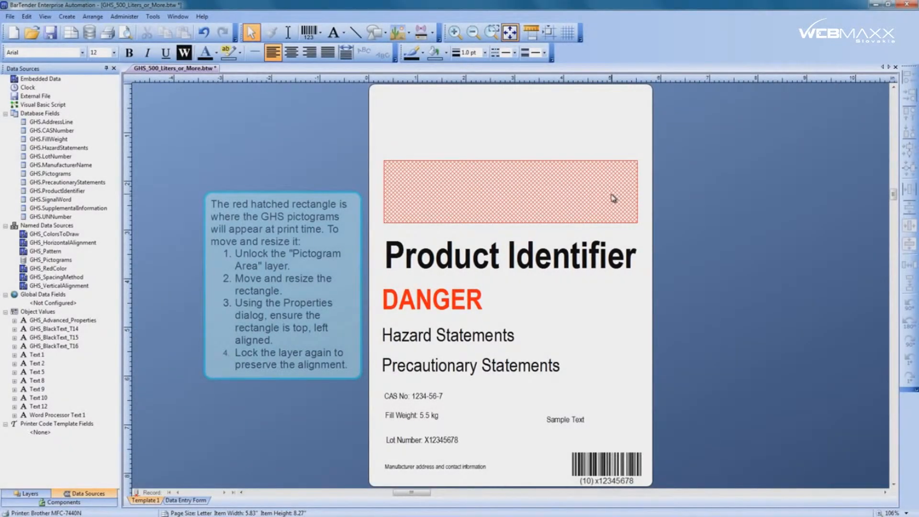
click(48, 493)
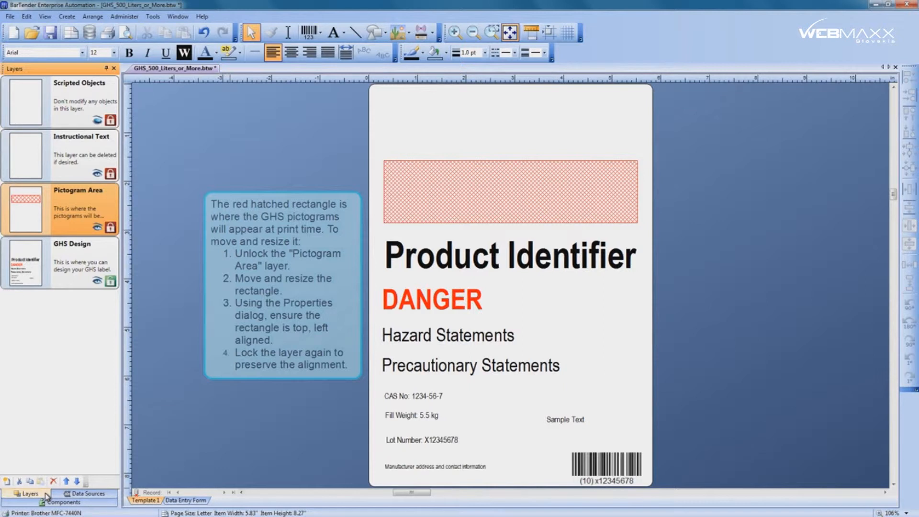
click(110, 226)
click(446, 173)
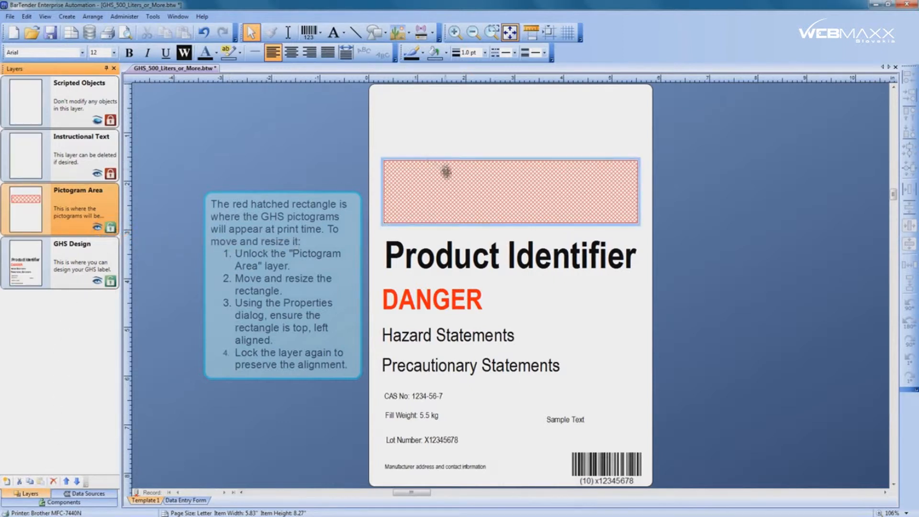
drag(511, 159, 513, 112)
drag(503, 162, 501, 152)
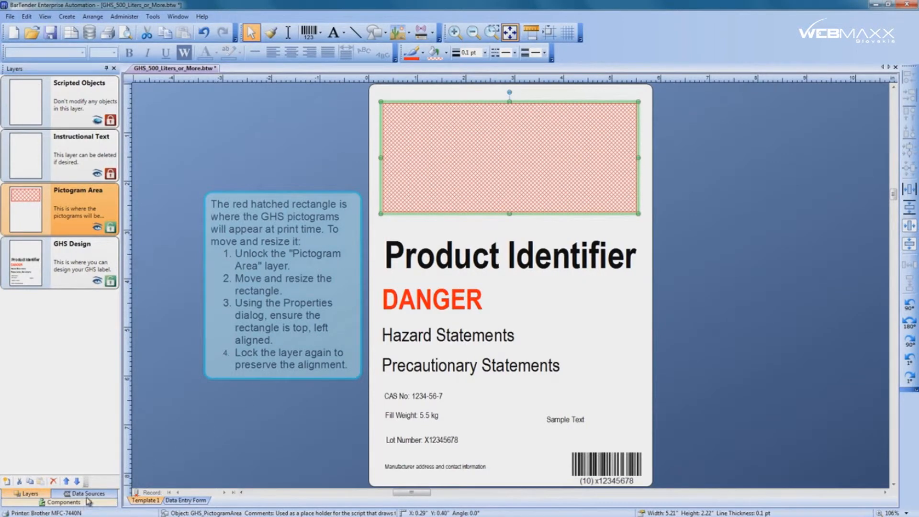
Examine the embedded data of the GHS_ColorsToDraw named data source and view the label in print preview.
click(86, 494)
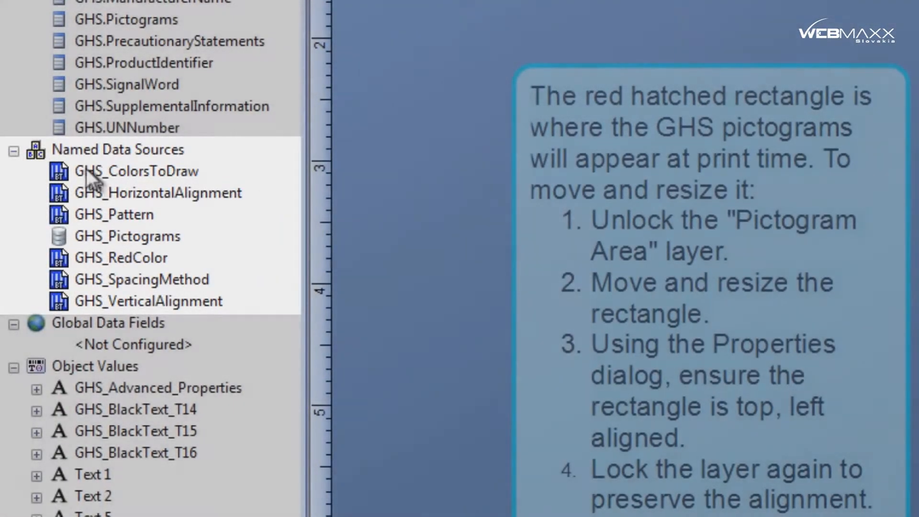
click(85, 175)
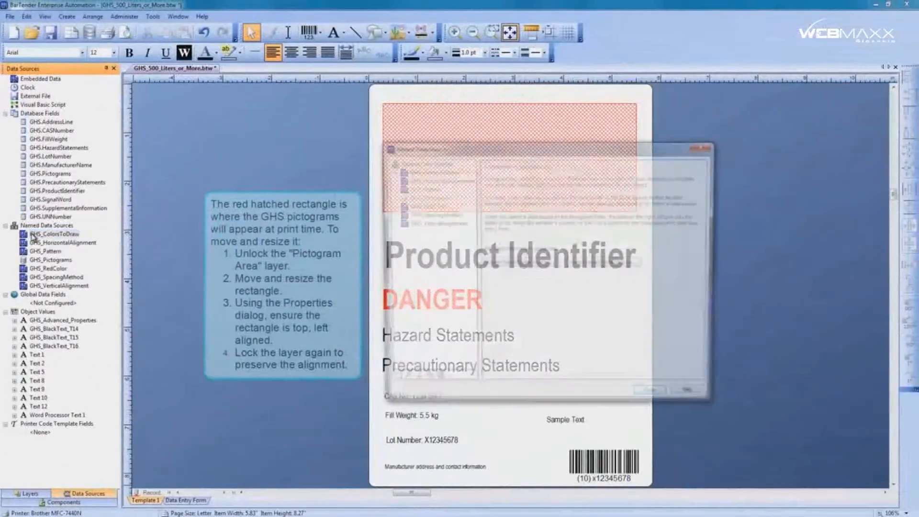
double_click(50, 216)
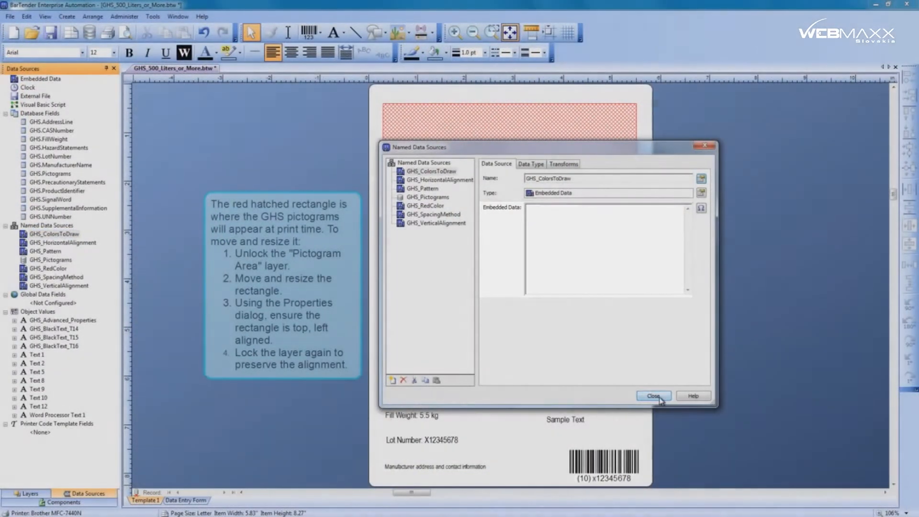
click(653, 395)
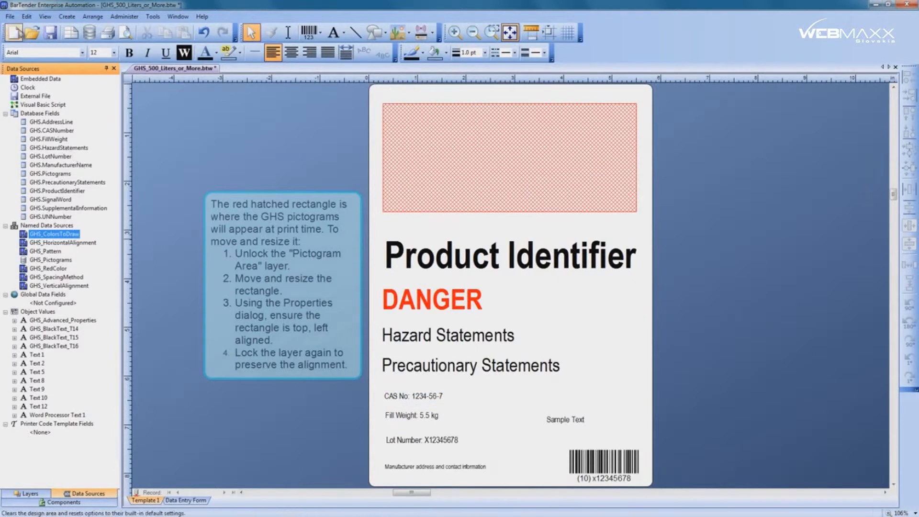
click(14, 18)
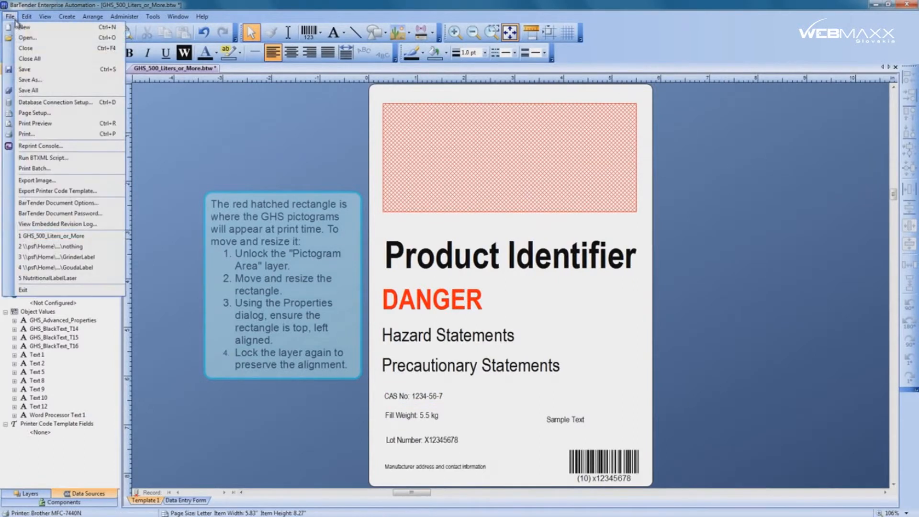
click(35, 120)
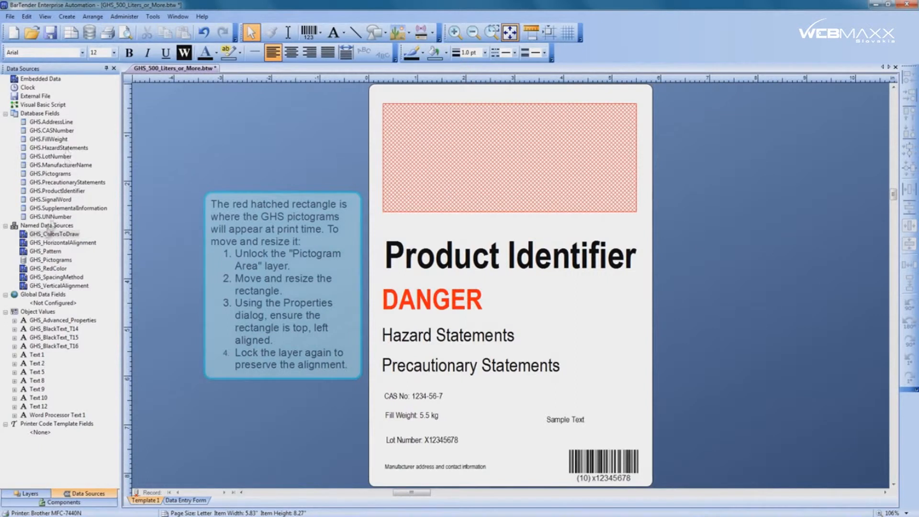
Set the embedded data of GHS_ColorsToDraw to red and check the label in print preview.
click(25, 235)
double_click(25, 234)
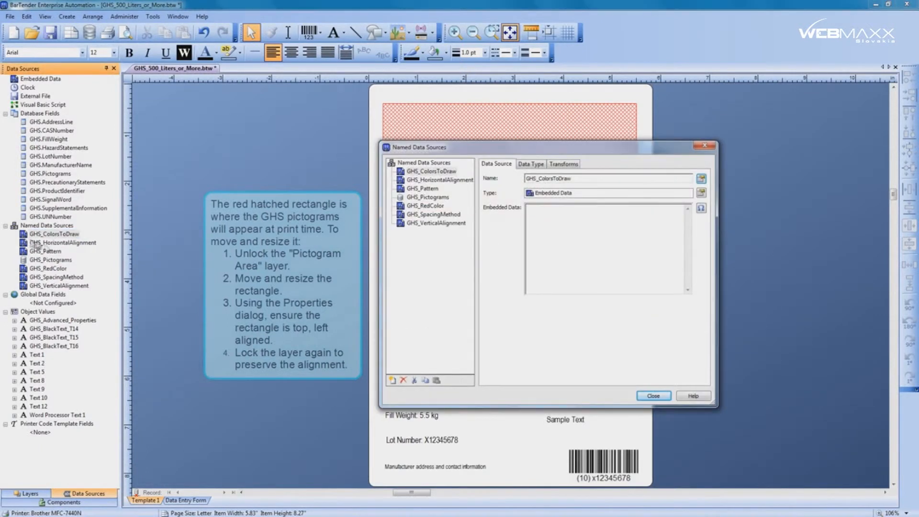
click(553, 213)
text(red)
click(654, 396)
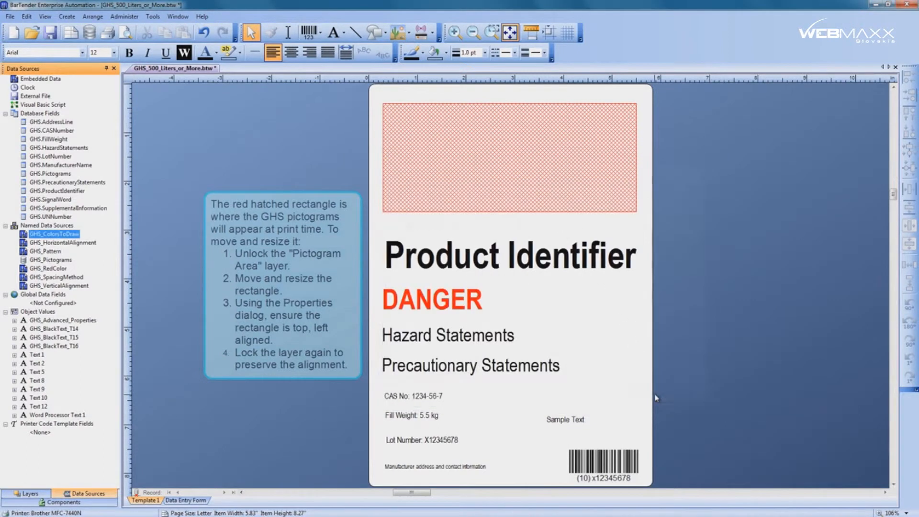
click(9, 16)
click(38, 124)
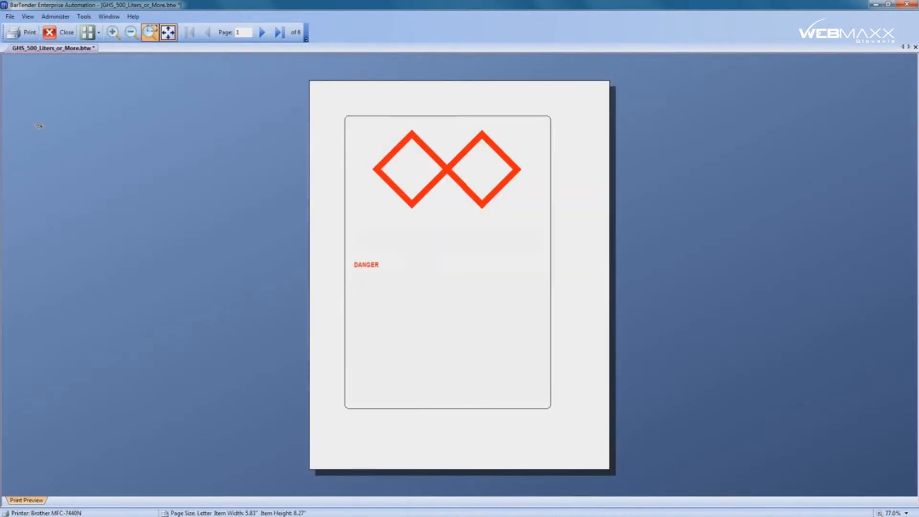
click(57, 32)
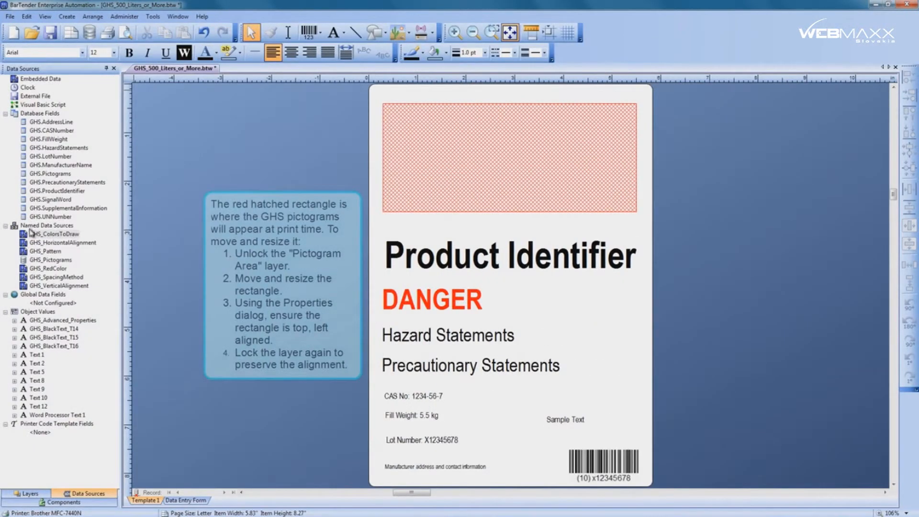
Set the embedded data of GHS_ColorsToDraw to black and check the label in print preview.
double_click(32, 233)
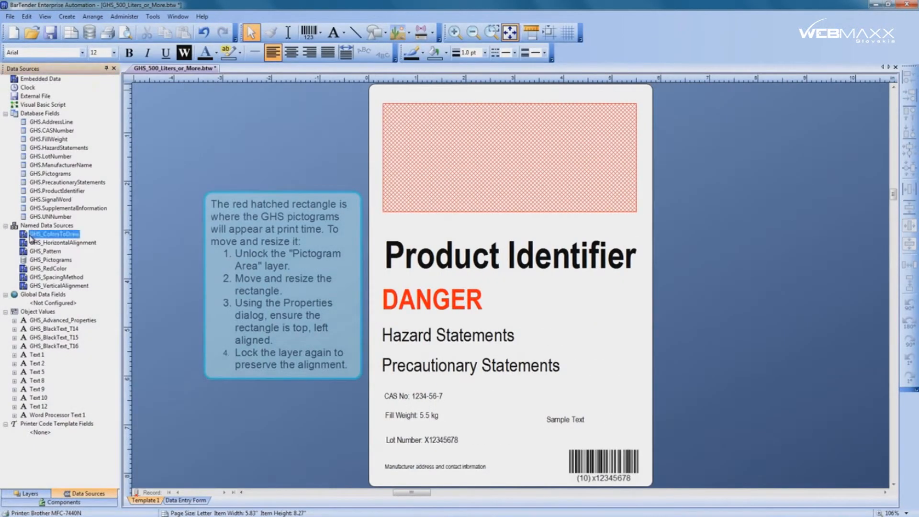
double_click(540, 209)
text(black)
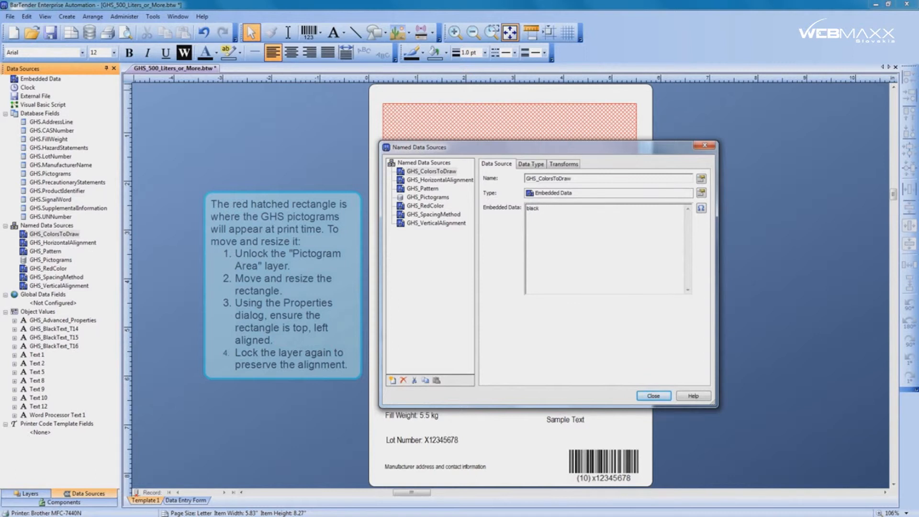
click(654, 396)
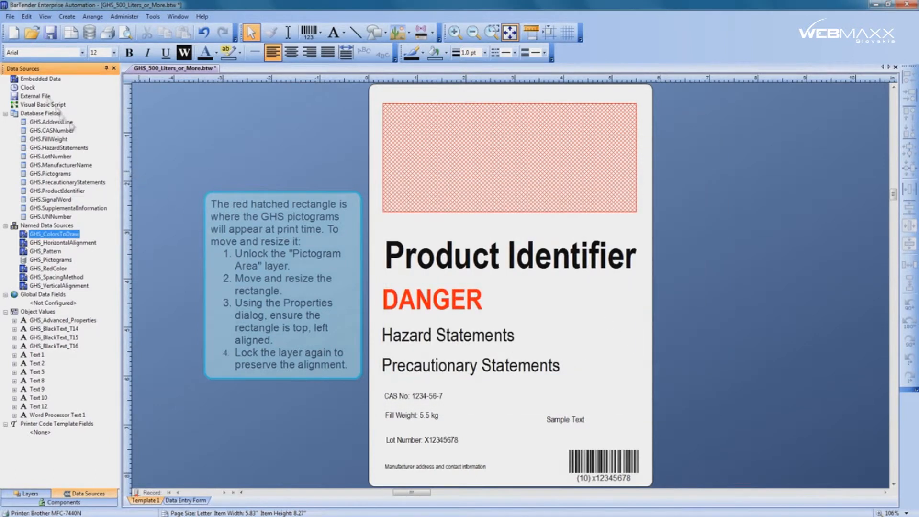
click(10, 16)
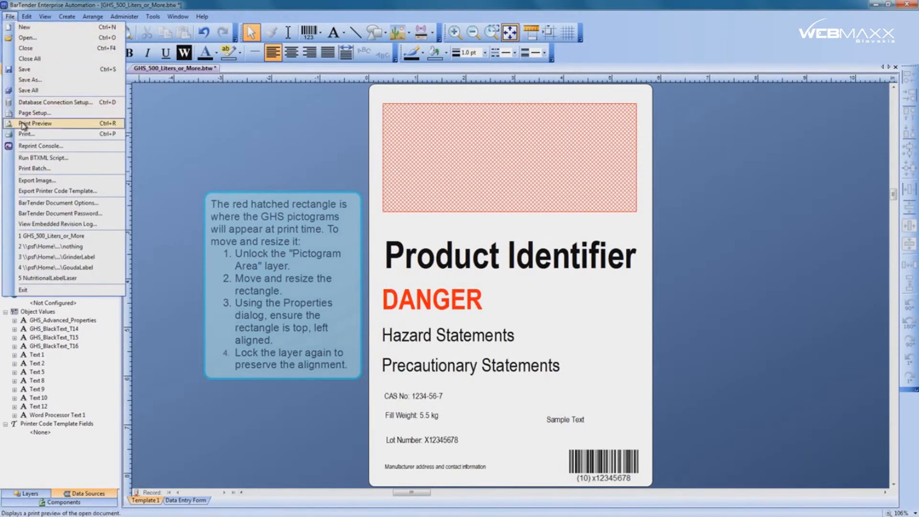
click(23, 126)
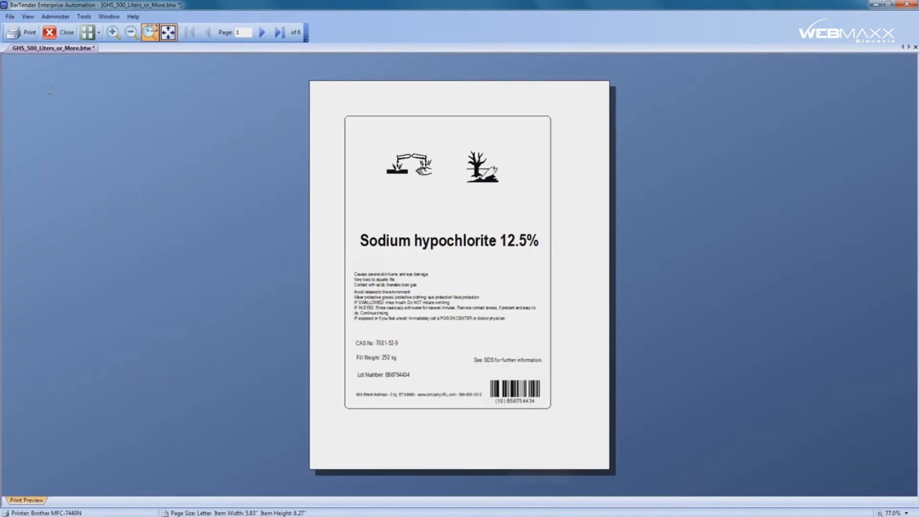
click(61, 32)
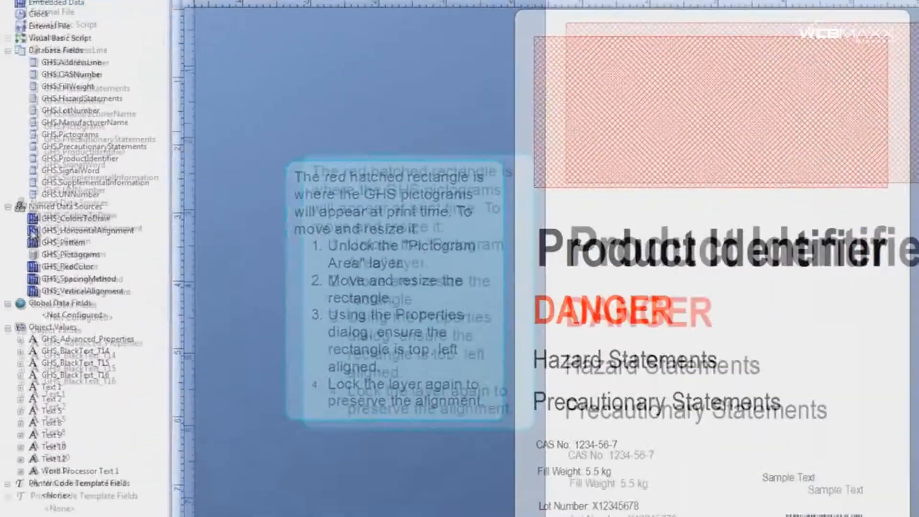
Go through the named data sources GHS_HorizontalAlignment, GHS_Pattern, GHS_RedColor and GHS_SpacingMethod one after another.
click(33, 232)
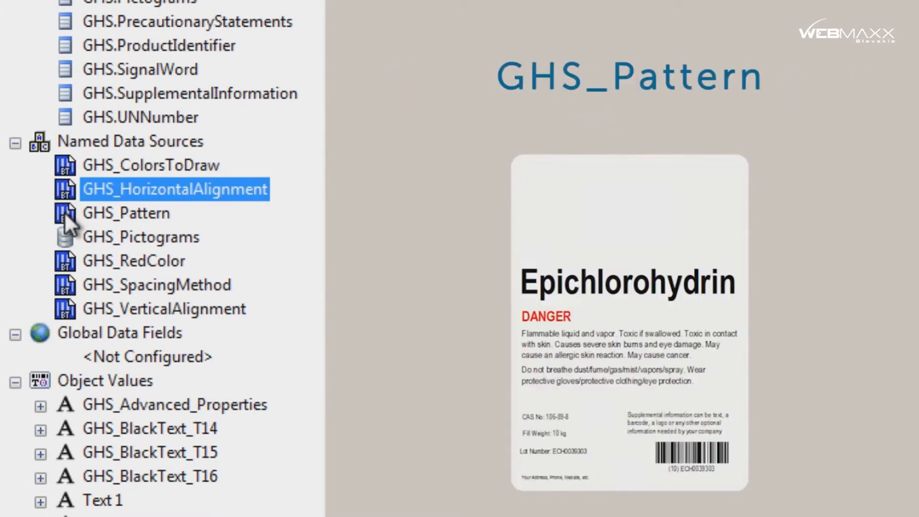
click(65, 214)
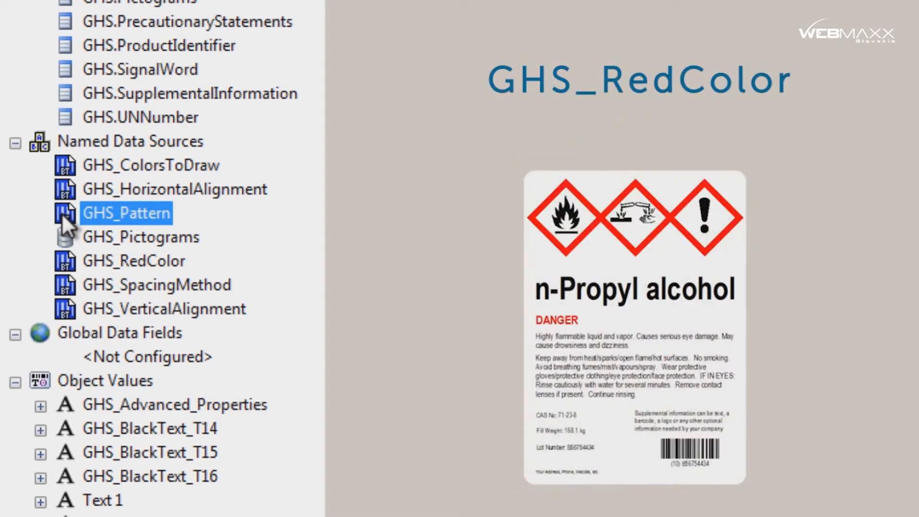
click(62, 259)
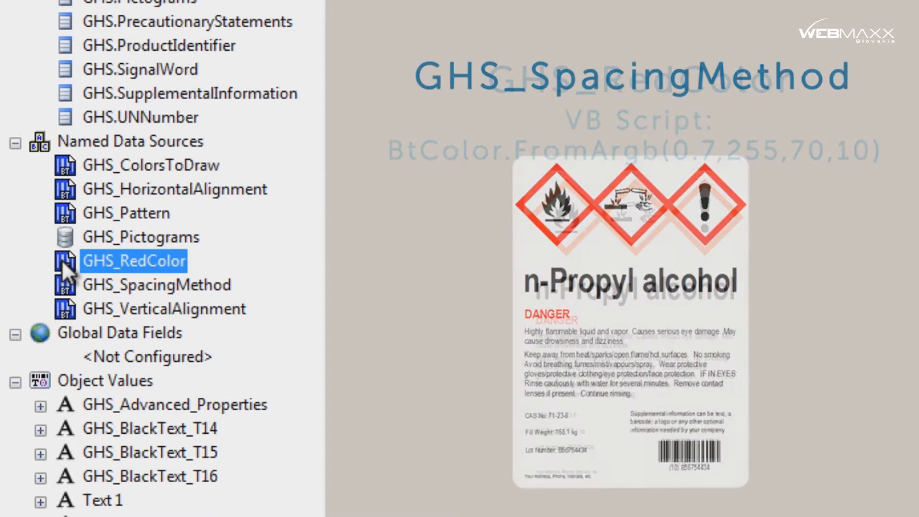
click(64, 286)
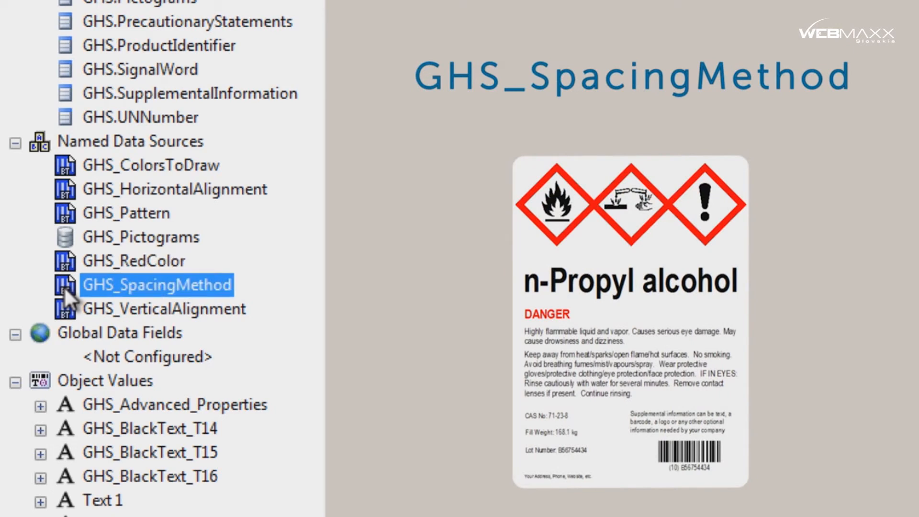